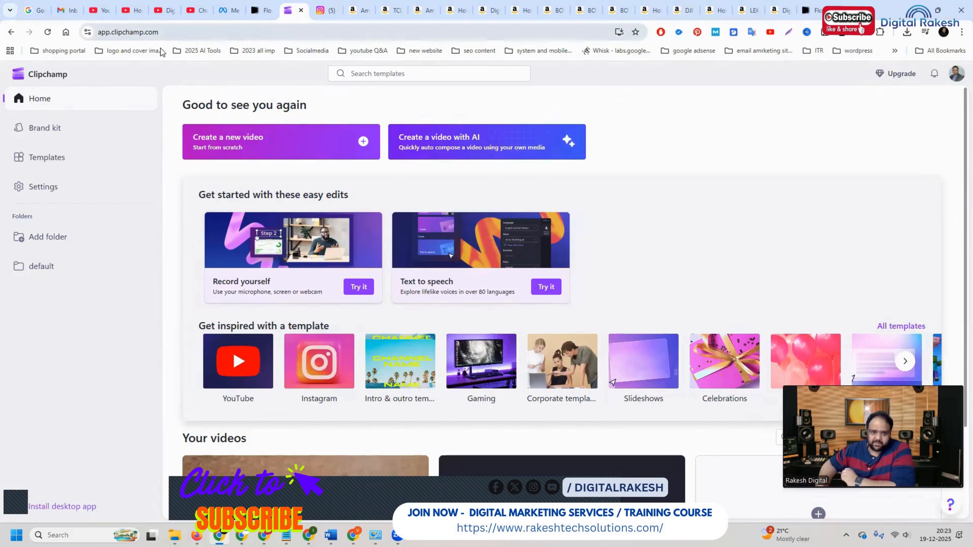
Create a new video project and import "WhatsApp Video 2025-12-19 at 5.13.41 PM" from the Downloads folder
left_click(245, 136)
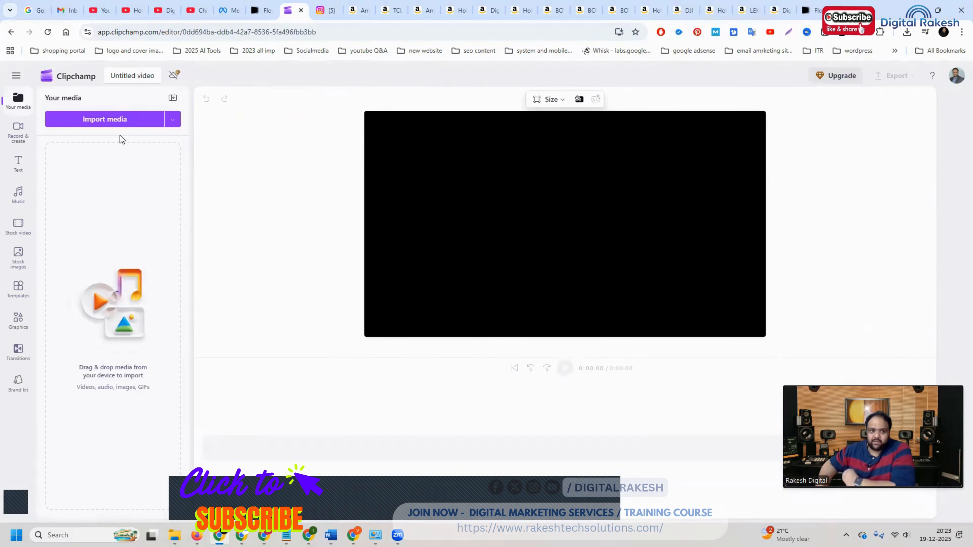
left_click(118, 120)
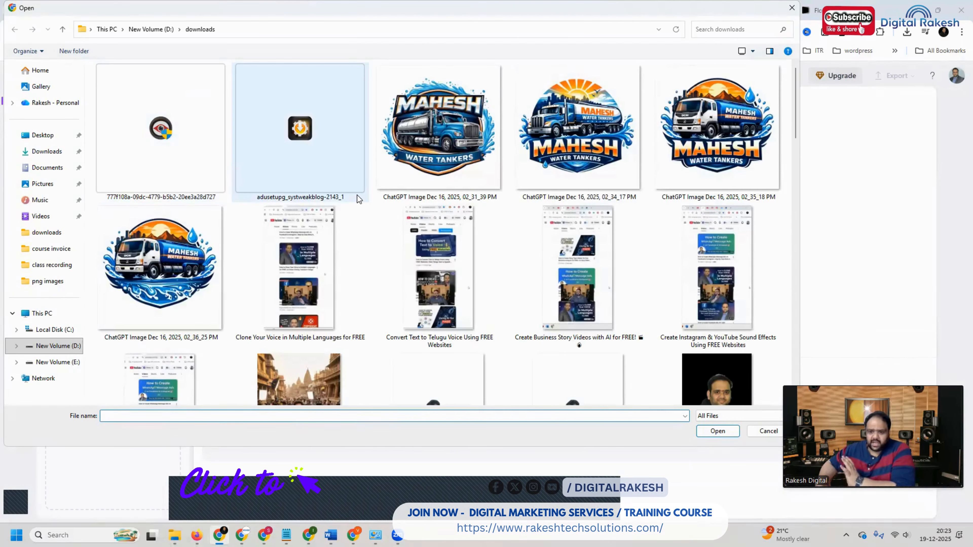
scroll(357, 194, "down", 3)
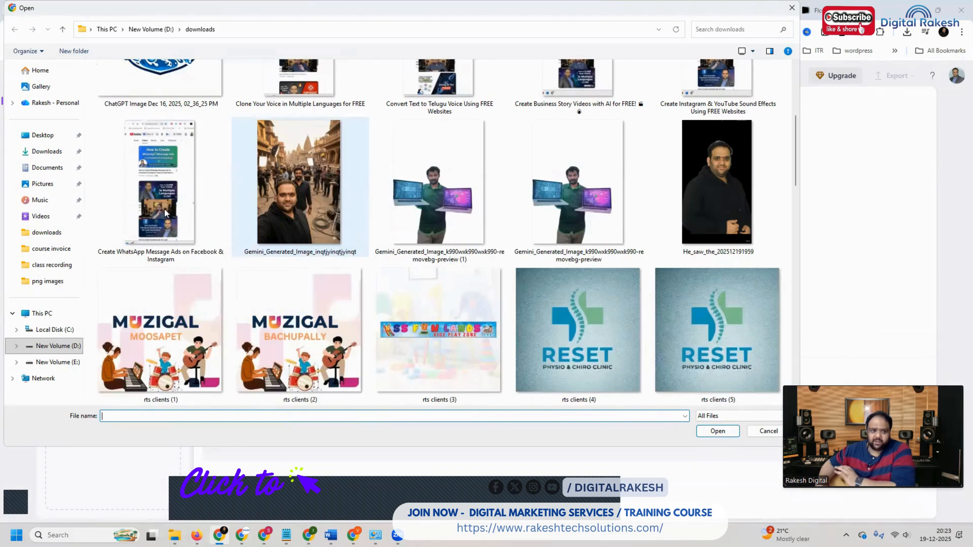
left_click(46, 153)
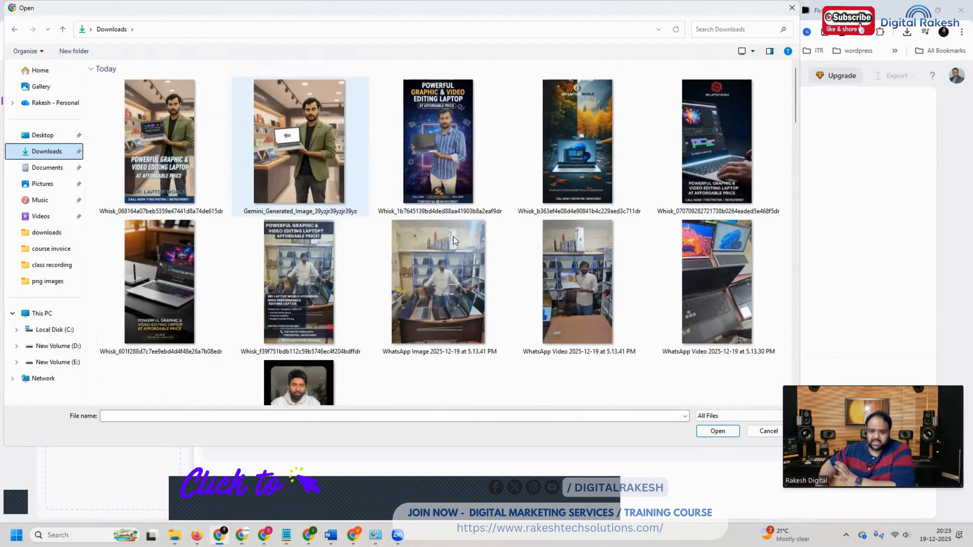
scroll(608, 292, "down", 1)
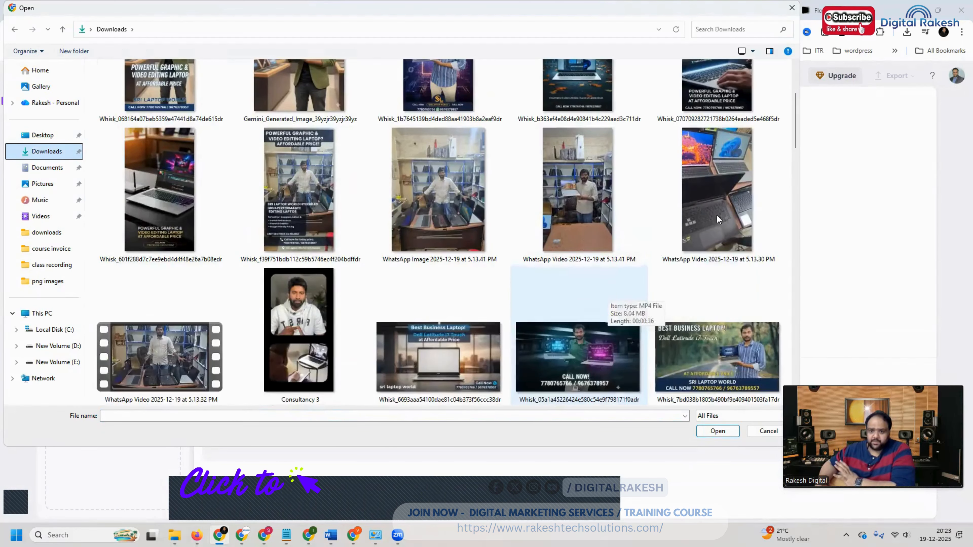
double_click(578, 198)
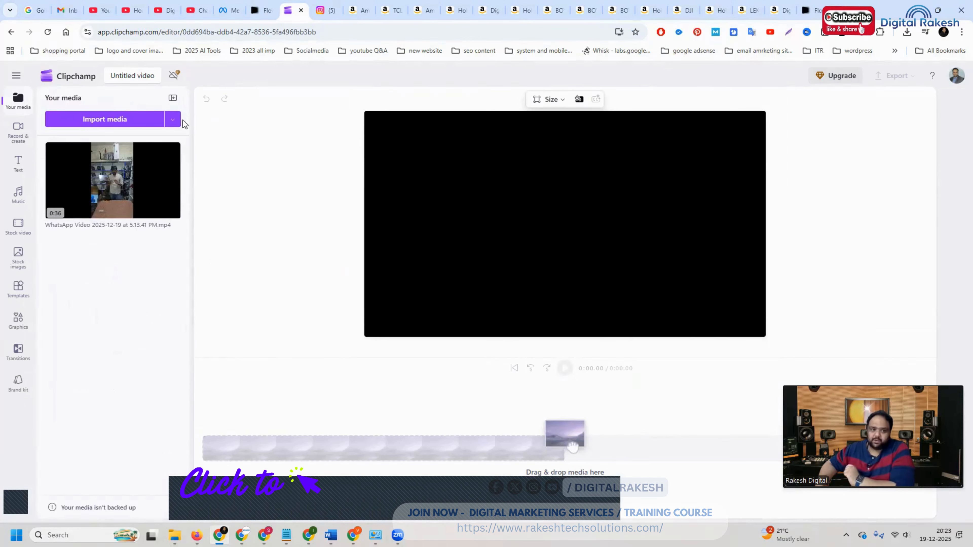
Select the imported WhatsApp video and place it at the start of the timeline
left_click(174, 120)
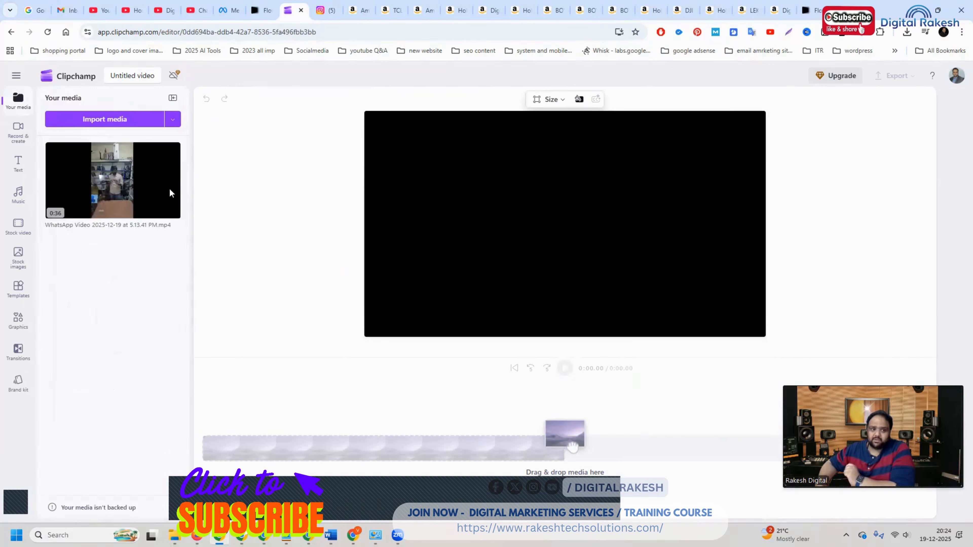
left_click(136, 179)
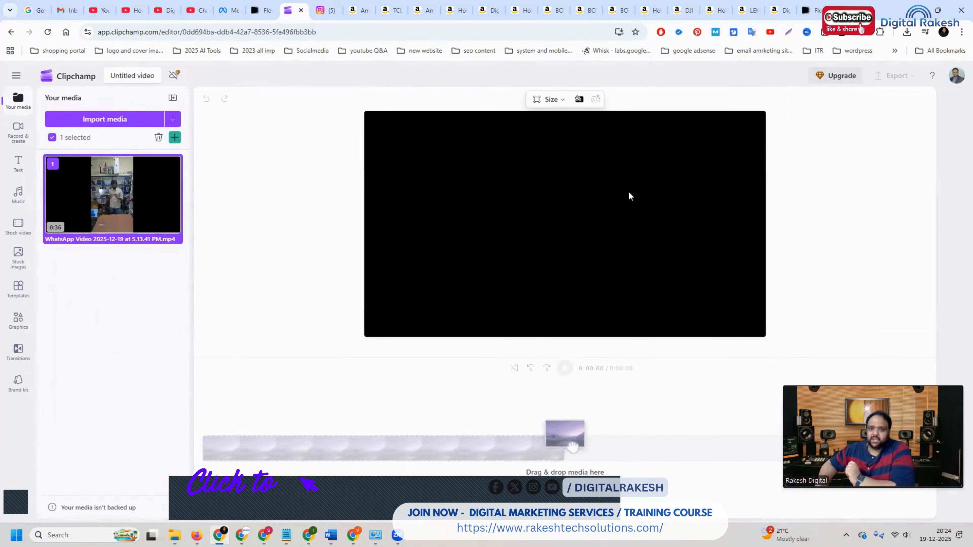
mouse_move(132, 190)
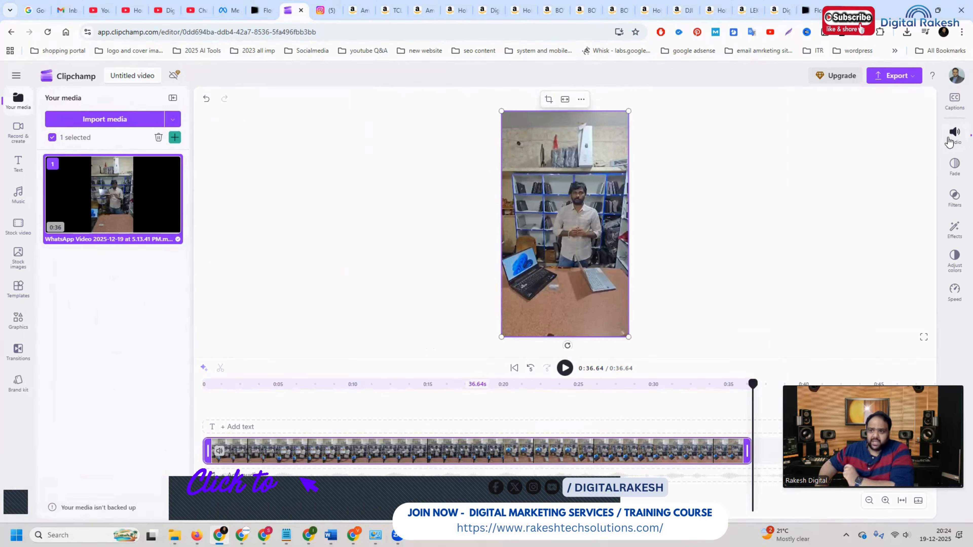
Generate AI autocaptions for the clip in English (India) with profanity and offensive language filtered
left_click(956, 106)
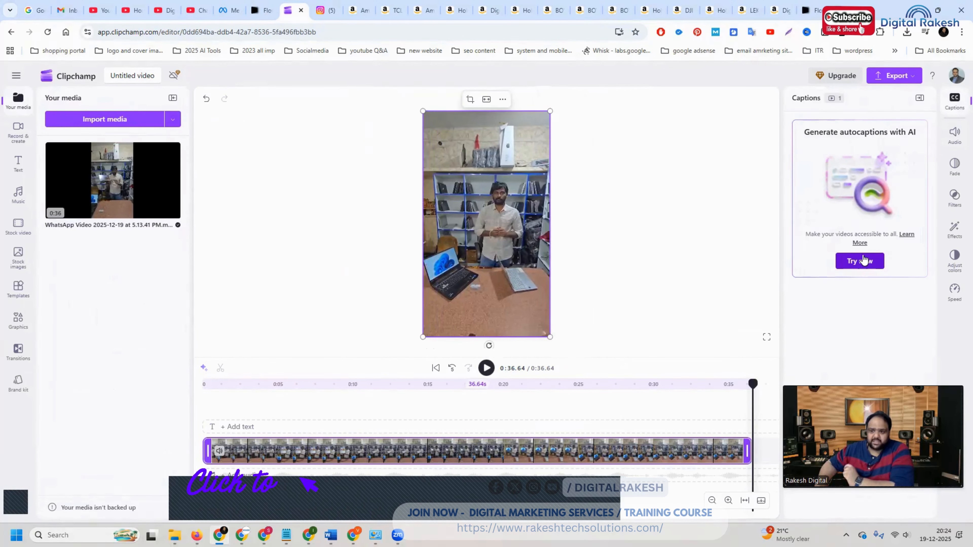
left_click(861, 262)
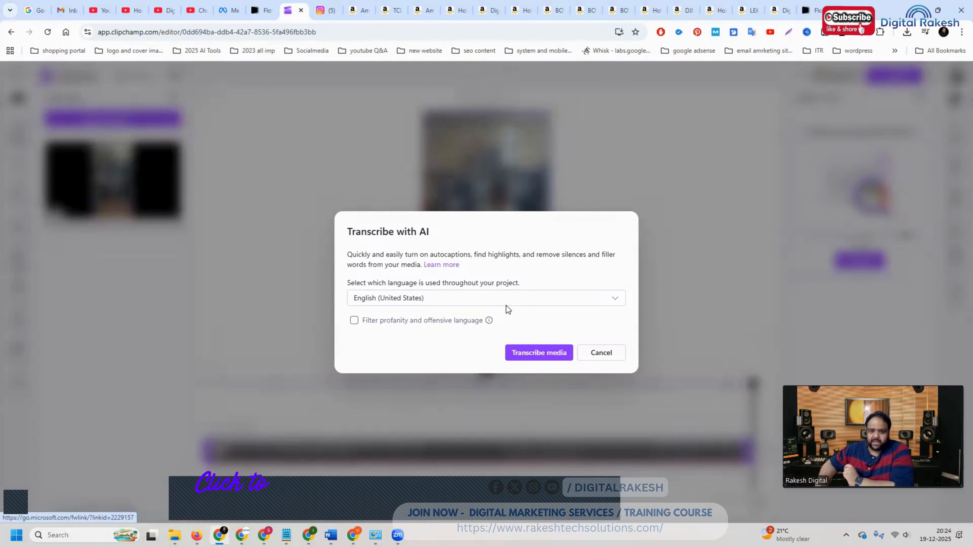
left_click(504, 302)
scroll(507, 338, "down", 4)
scroll(506, 339, "down", 8)
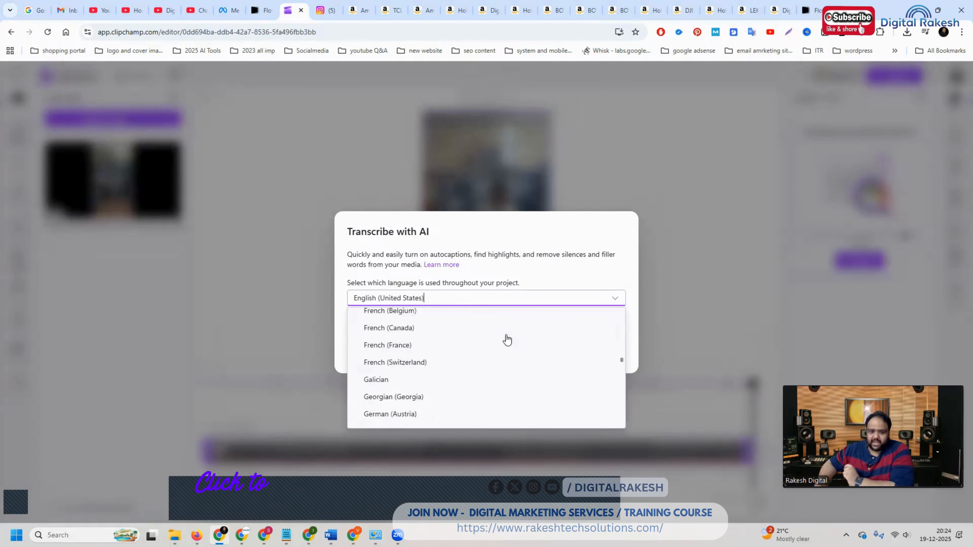
scroll(500, 361, "down", 4)
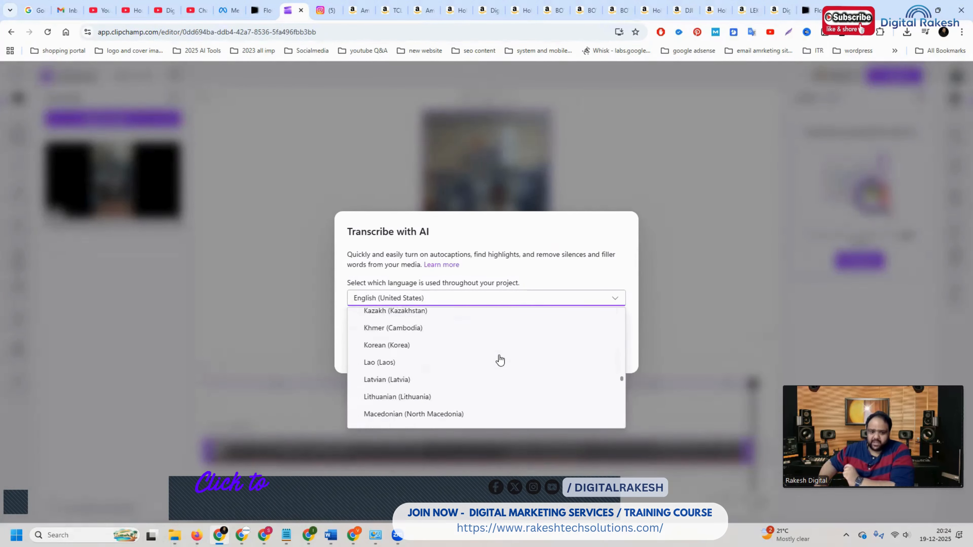
scroll(497, 365, "down", 3)
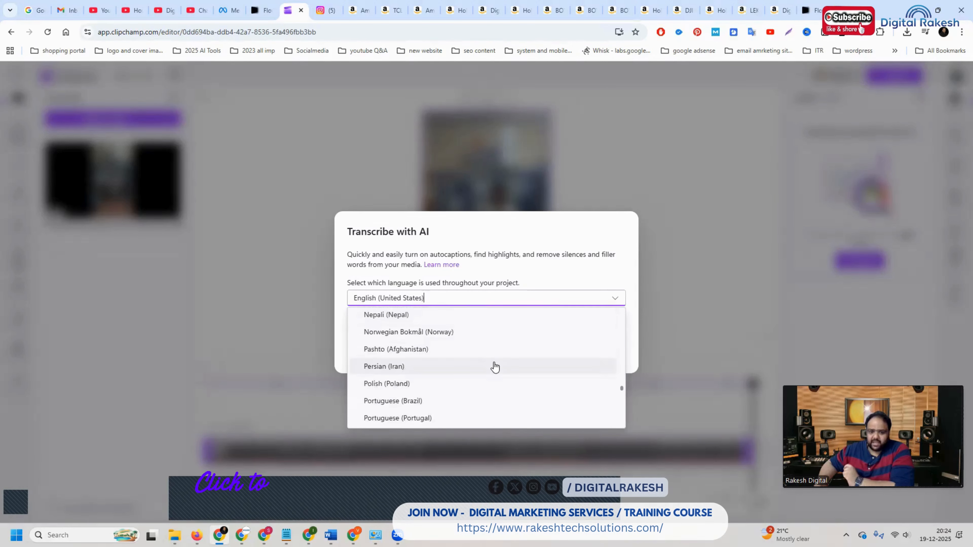
scroll(495, 366, "up", 8)
scroll(494, 366, "up", 5)
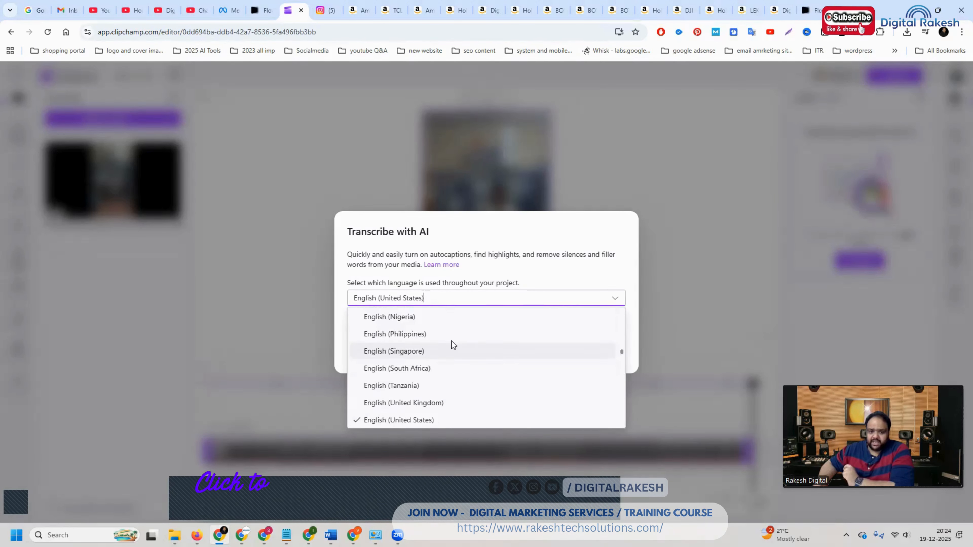
scroll(445, 352, "down", 1)
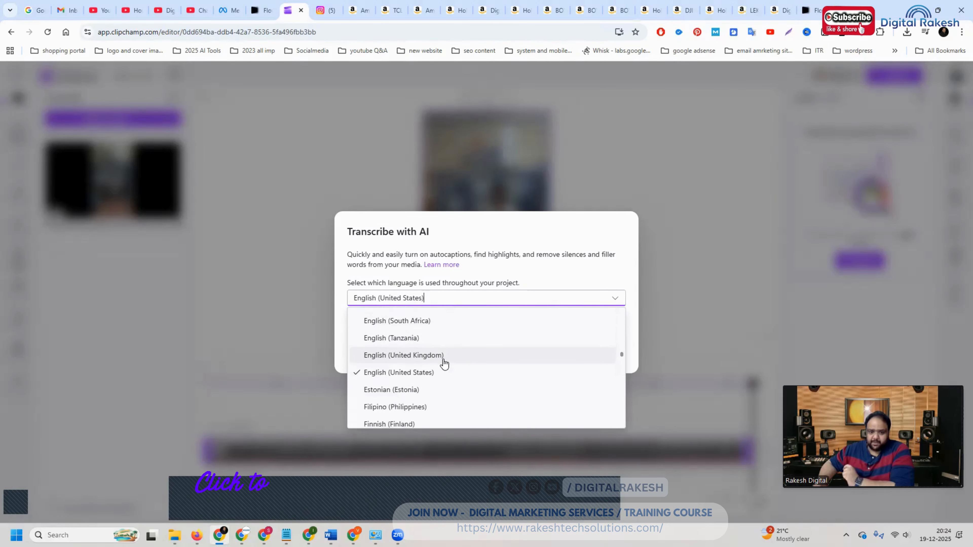
scroll(444, 363, "up", 3)
scroll(445, 362, "up", 1)
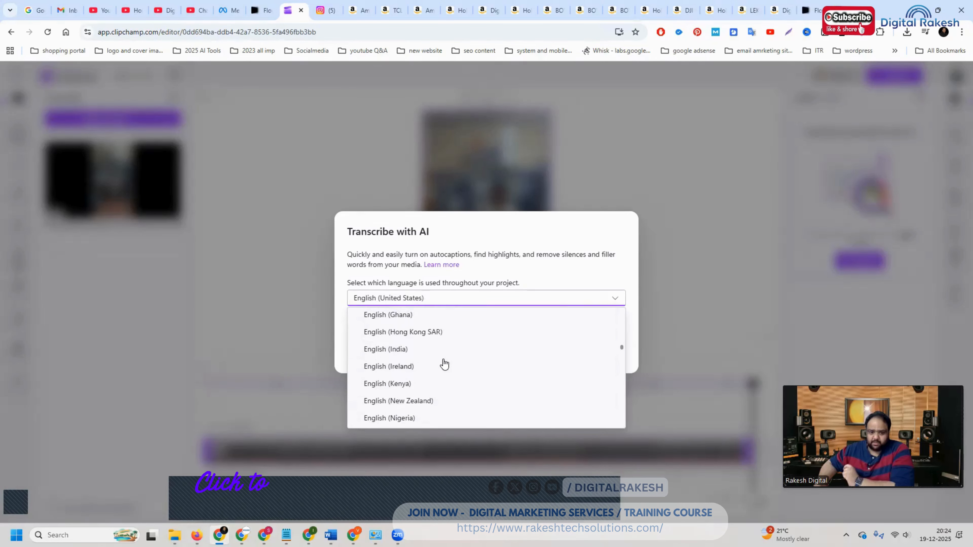
left_click(438, 350)
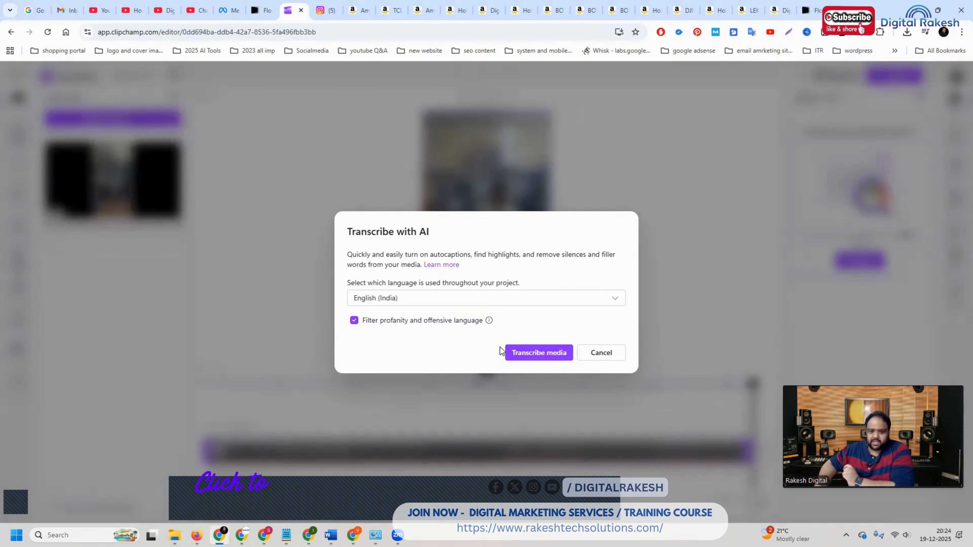
left_click(543, 355)
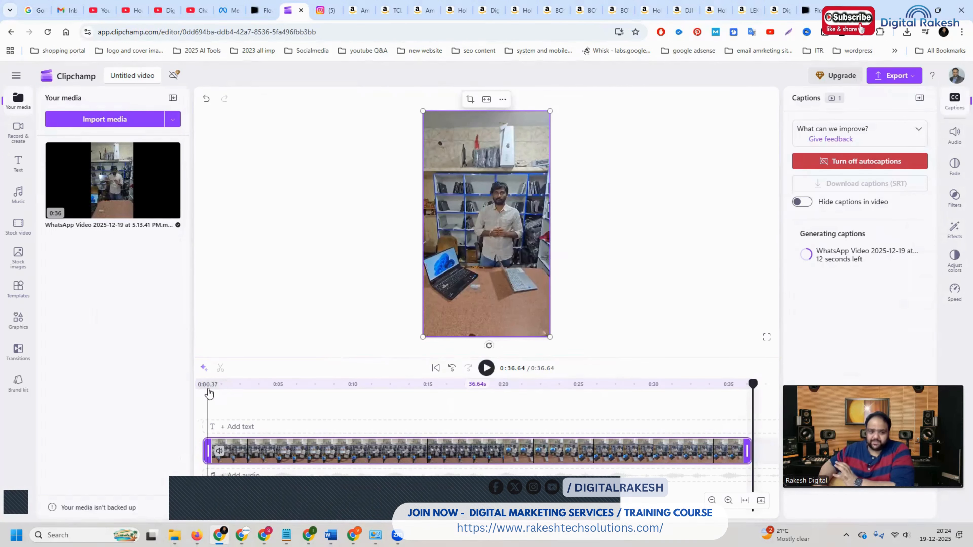
Play the first seconds of the video from the beginning to check the generated captions
left_click(206, 383)
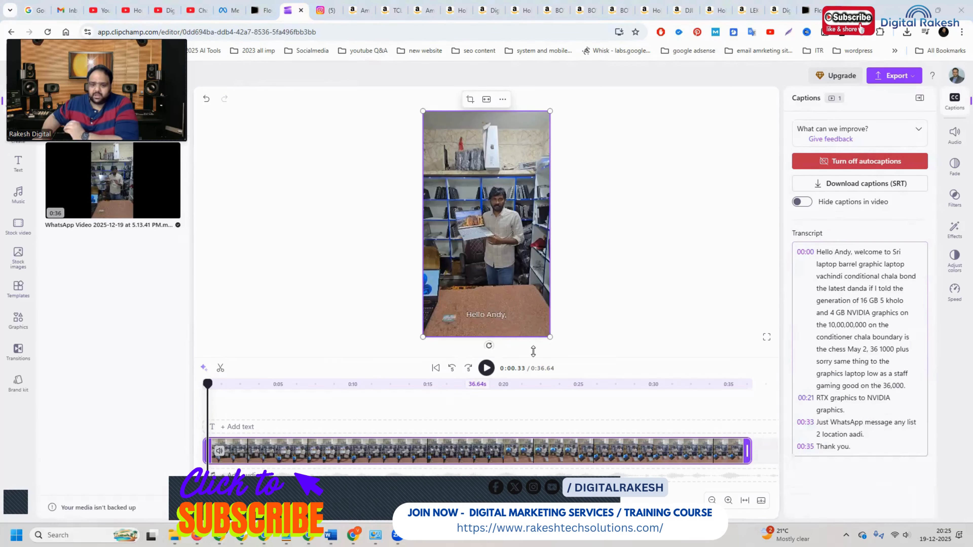
left_click(492, 371)
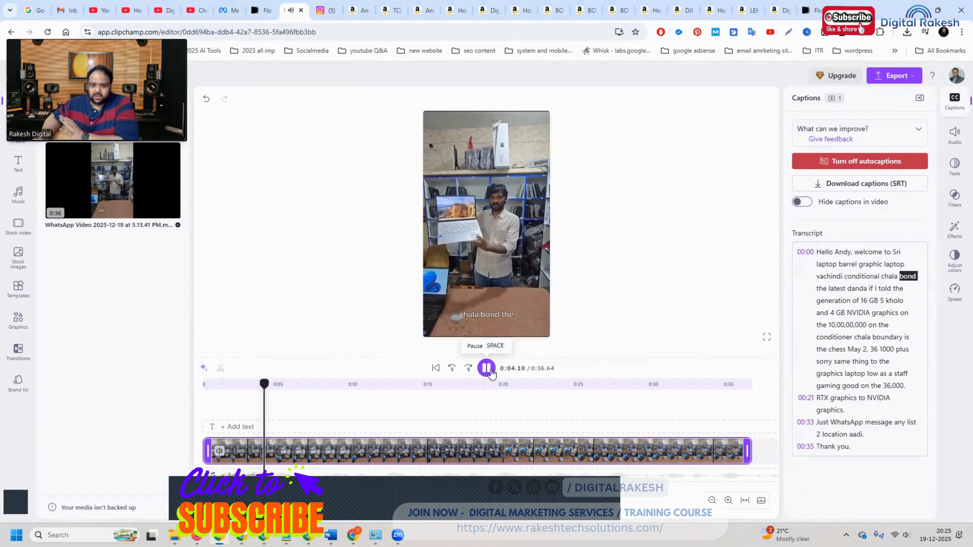
left_click(492, 373)
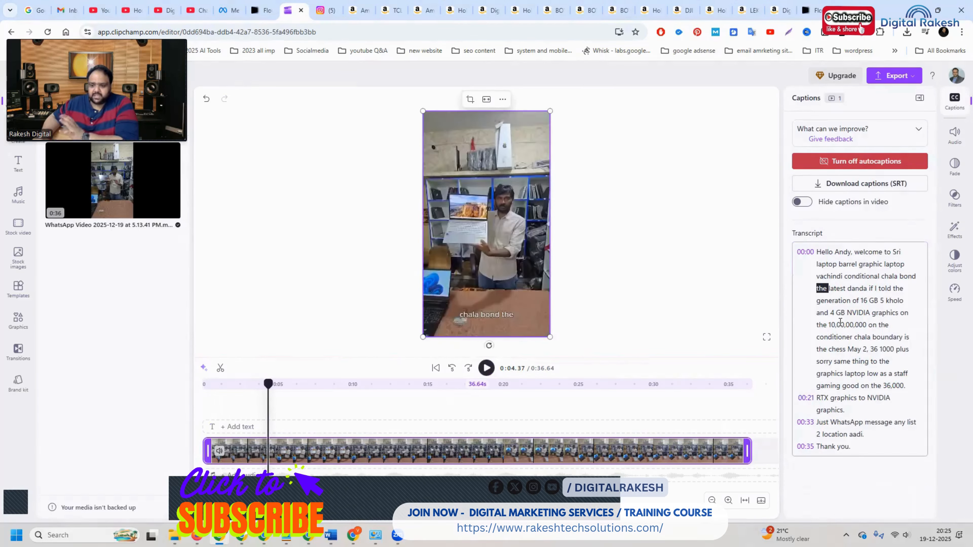
Raise the clip's audio volume to 177% and play a short section to hear it
left_click(956, 136)
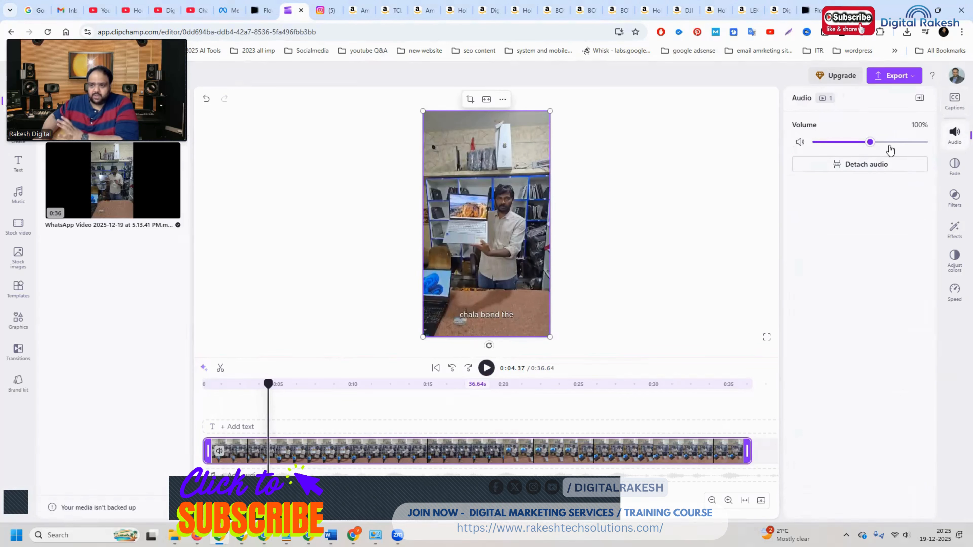
left_click_drag(889, 145, 915, 143)
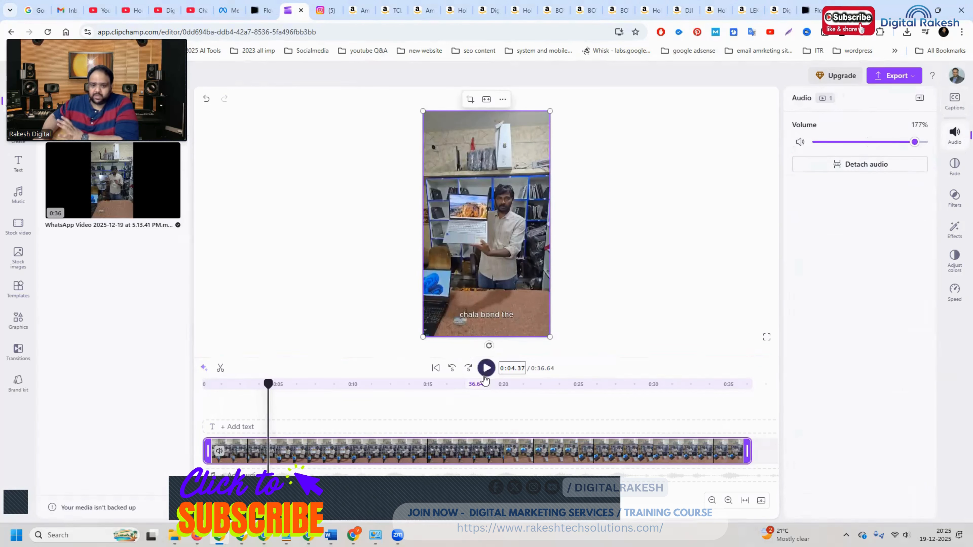
left_click(486, 368)
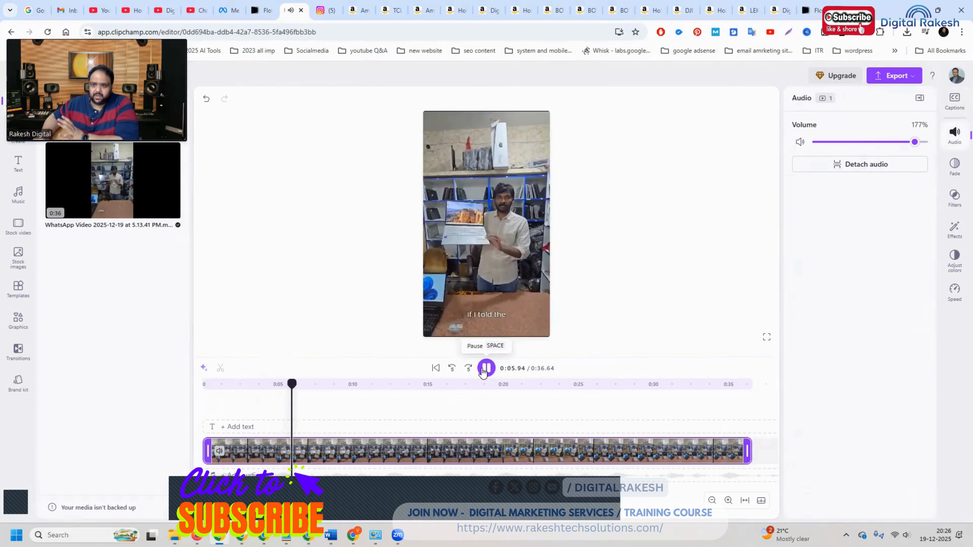
left_click(484, 369)
Select the caption text in the video and set its fade in and fade out to 0 s
left_click(958, 165)
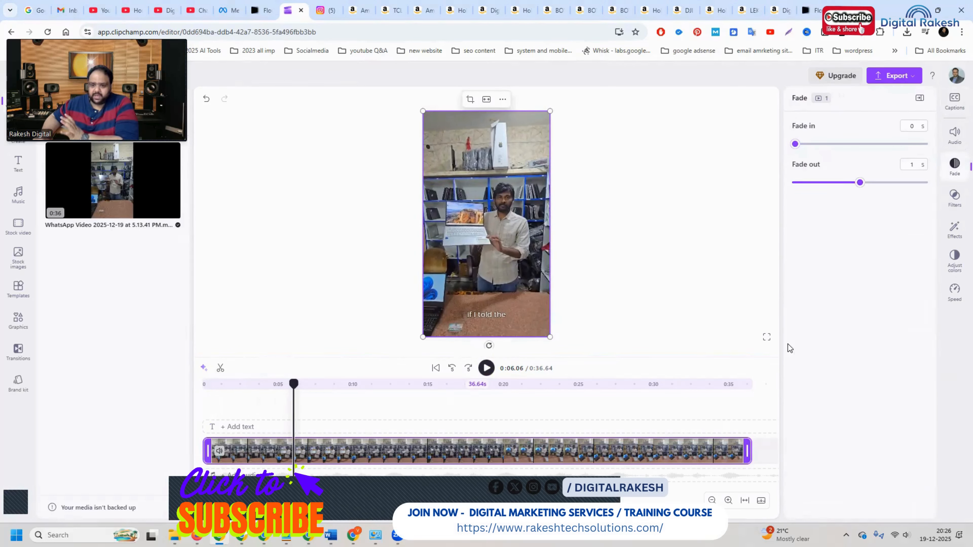
left_click(488, 320)
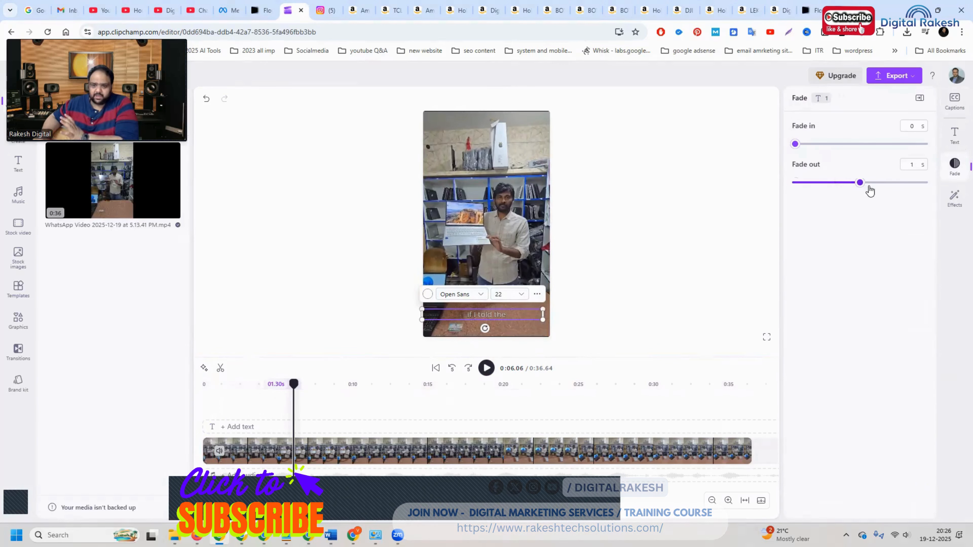
left_click_drag(870, 190, 882, 187)
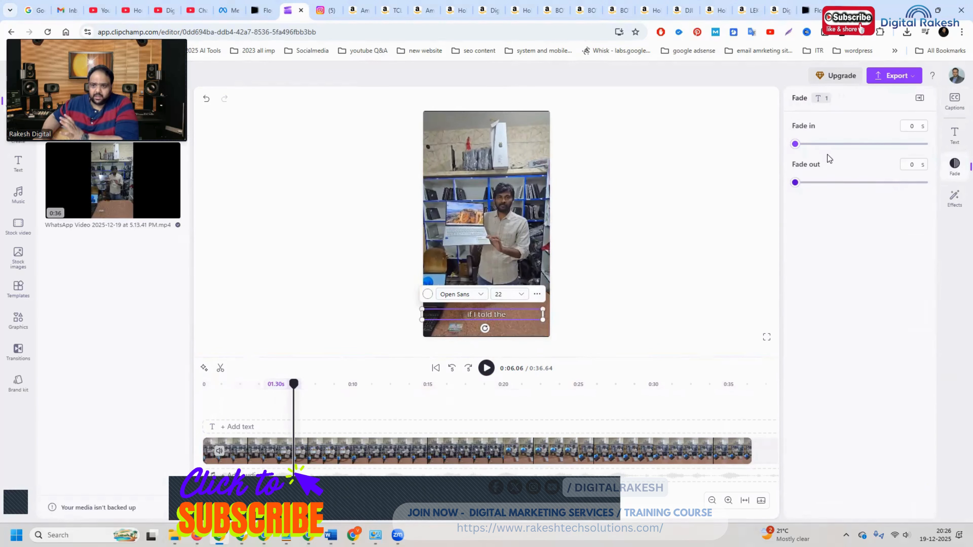
left_click(854, 145)
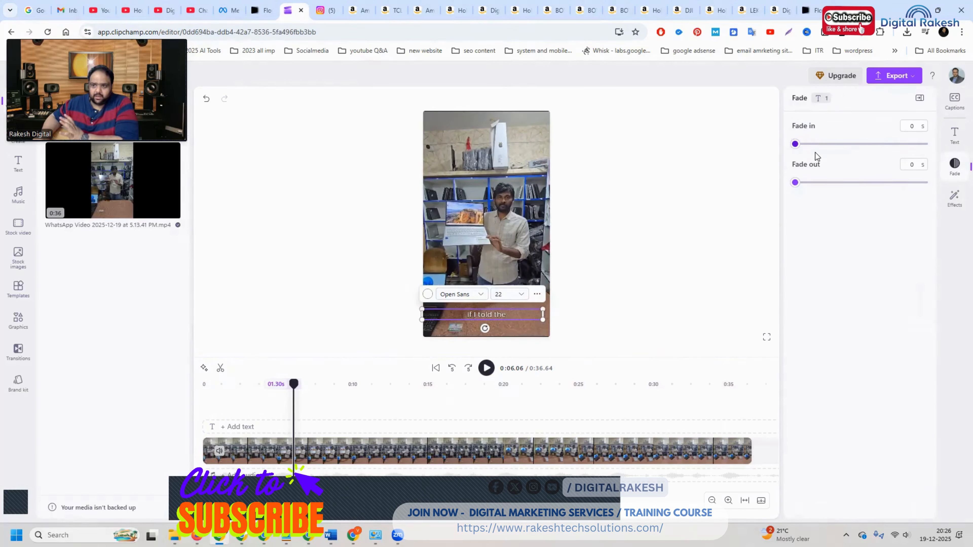
Change the caption font to Oswald in Bold style, and move further along the timeline to check the captions
left_click(954, 140)
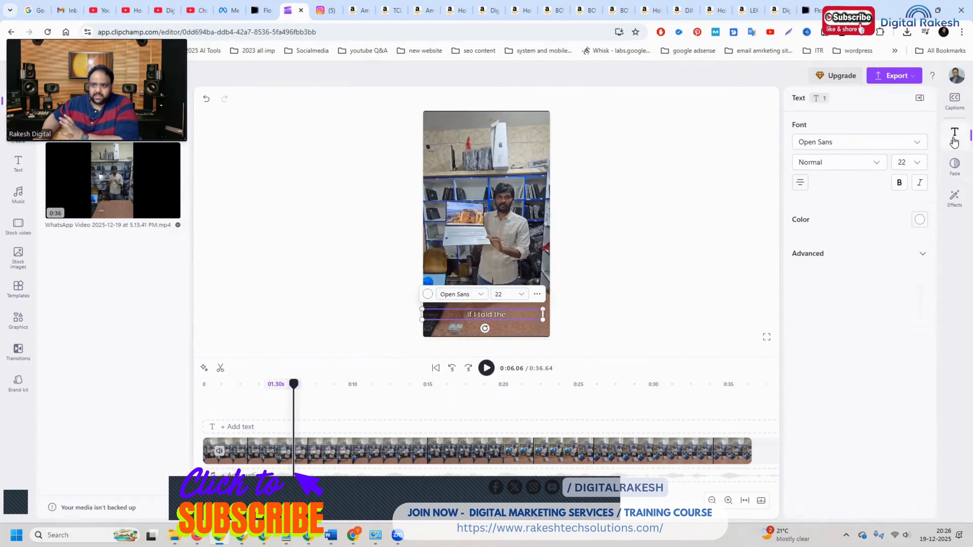
left_click(845, 145)
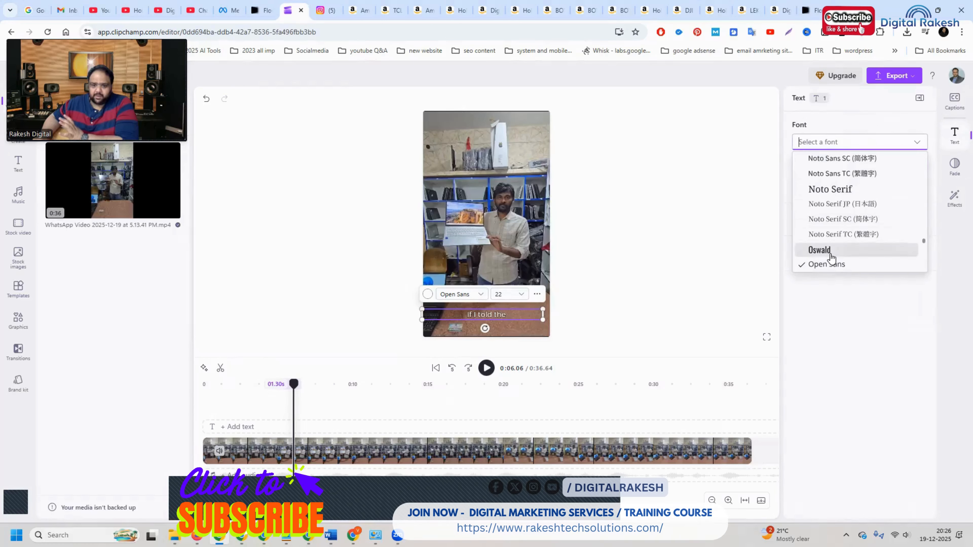
left_click(819, 251)
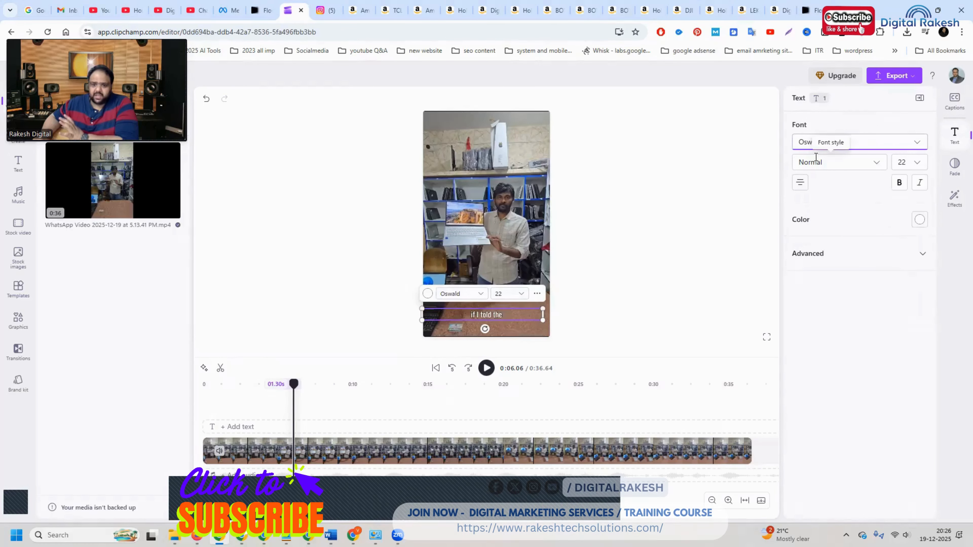
left_click(836, 163)
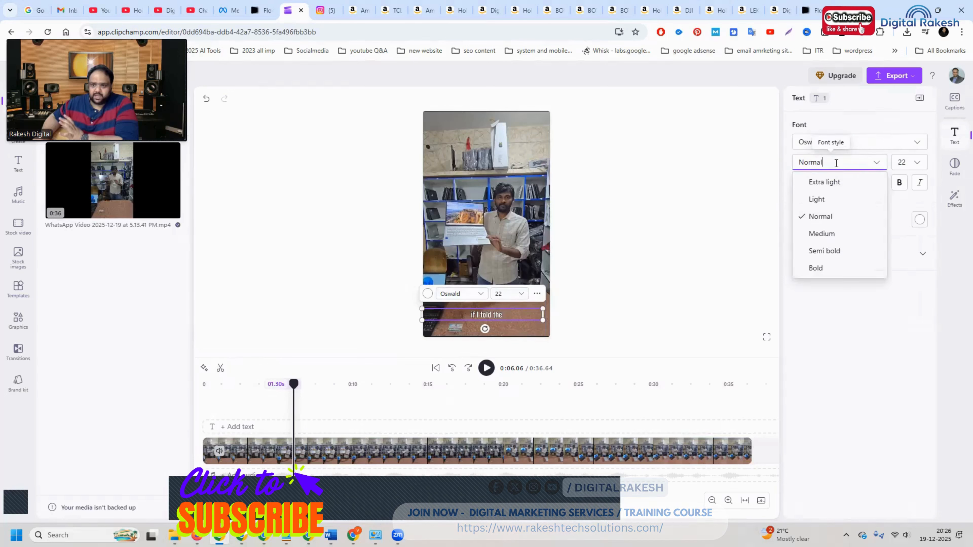
left_click(824, 268)
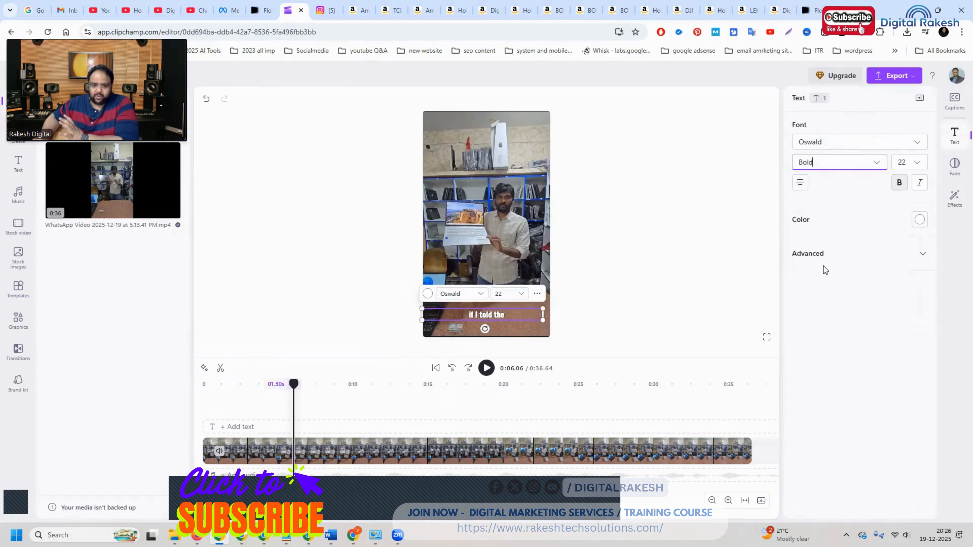
left_click(553, 452)
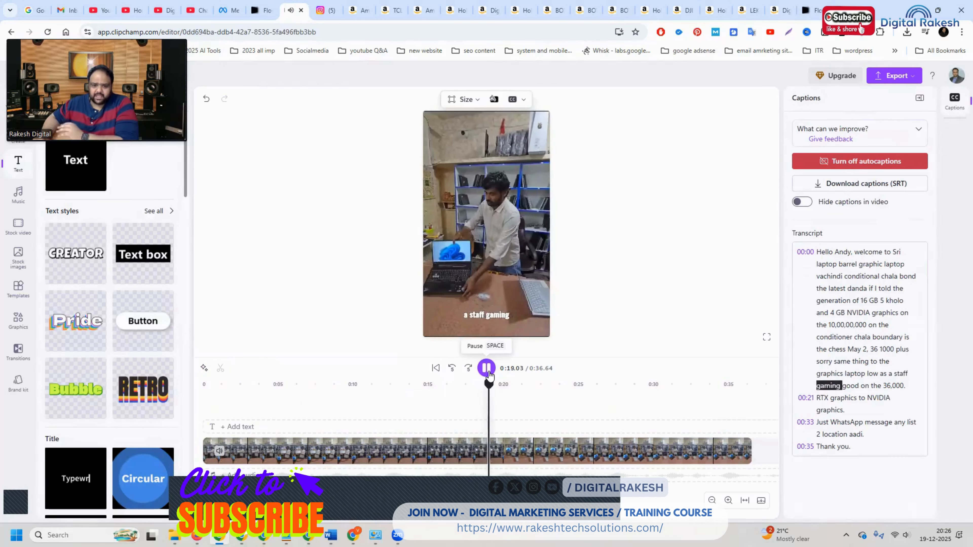
Pause the playback and return to the word "Andy" at the start of the caption transcript
left_click(486, 368)
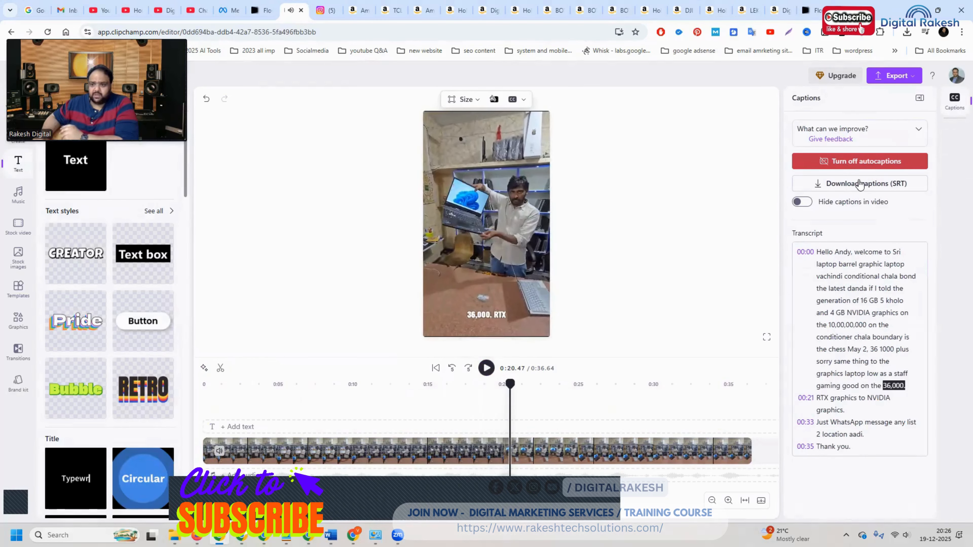
left_click(843, 252)
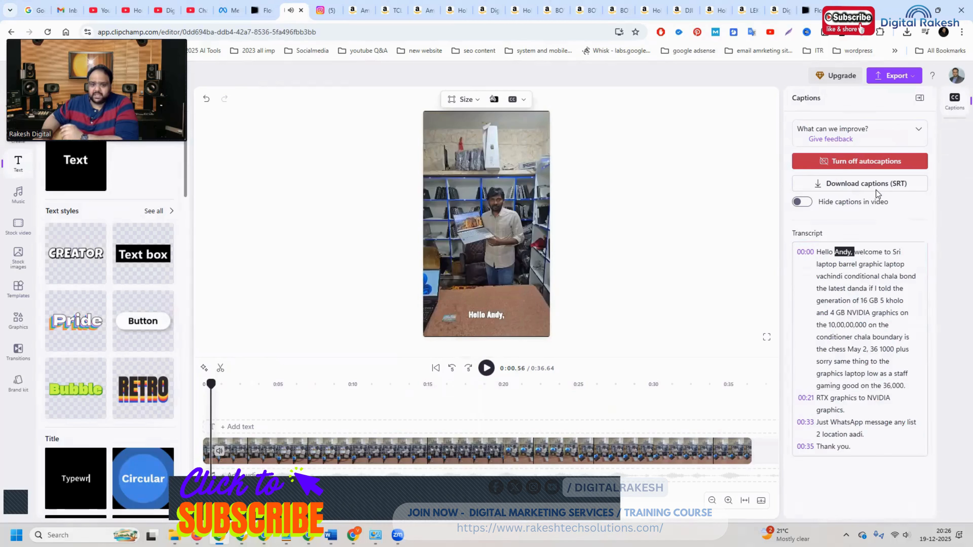
Look through the video clip's fade and filter options, and view the effects offered for the selected caption text
left_click(519, 220)
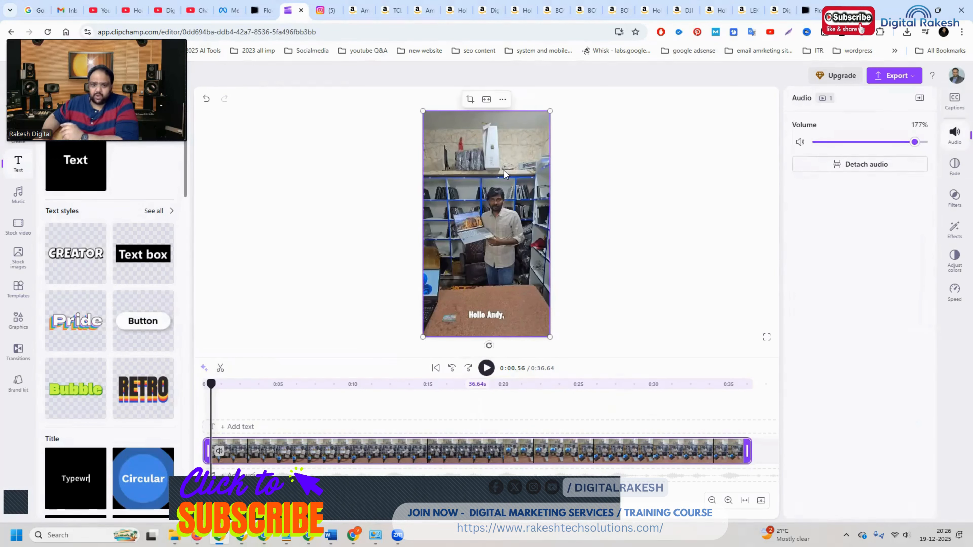
left_click(953, 142)
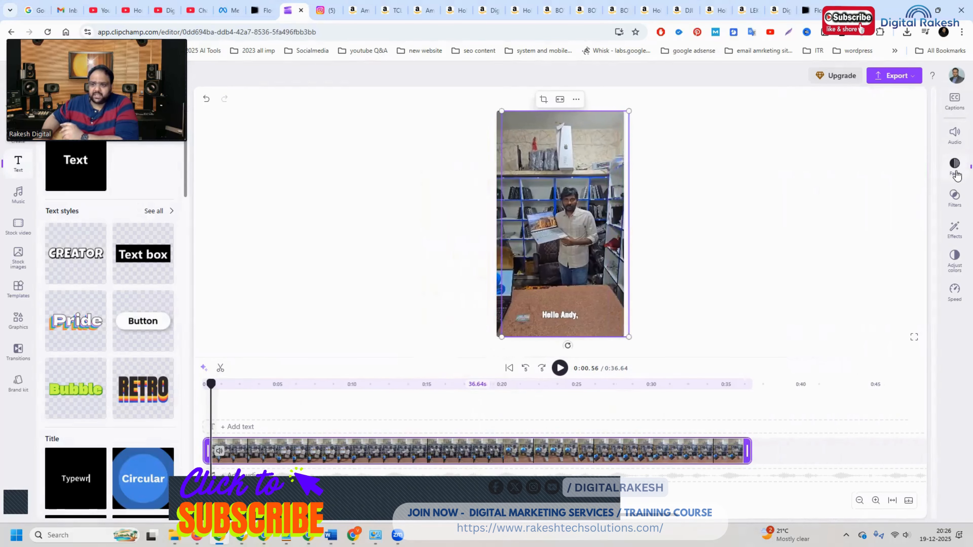
left_click(955, 196)
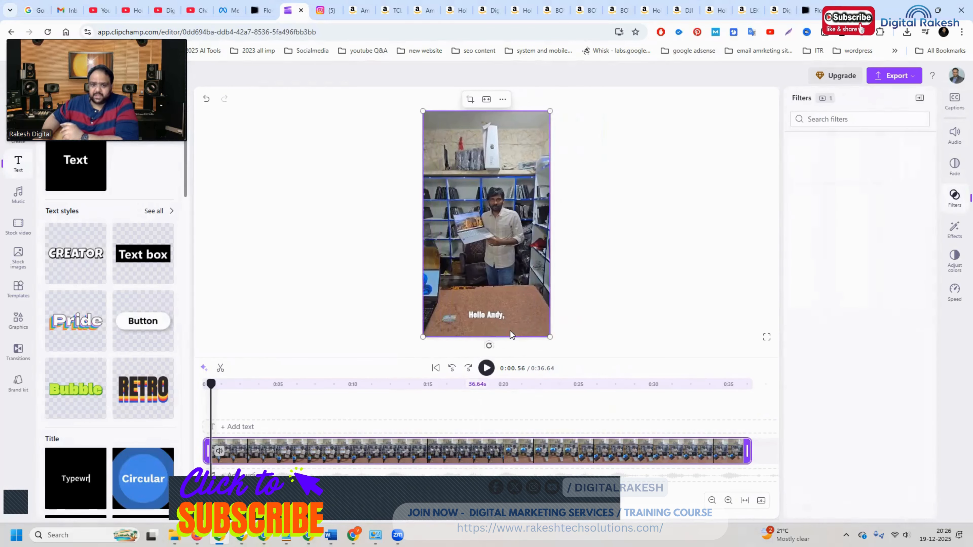
left_click(475, 316)
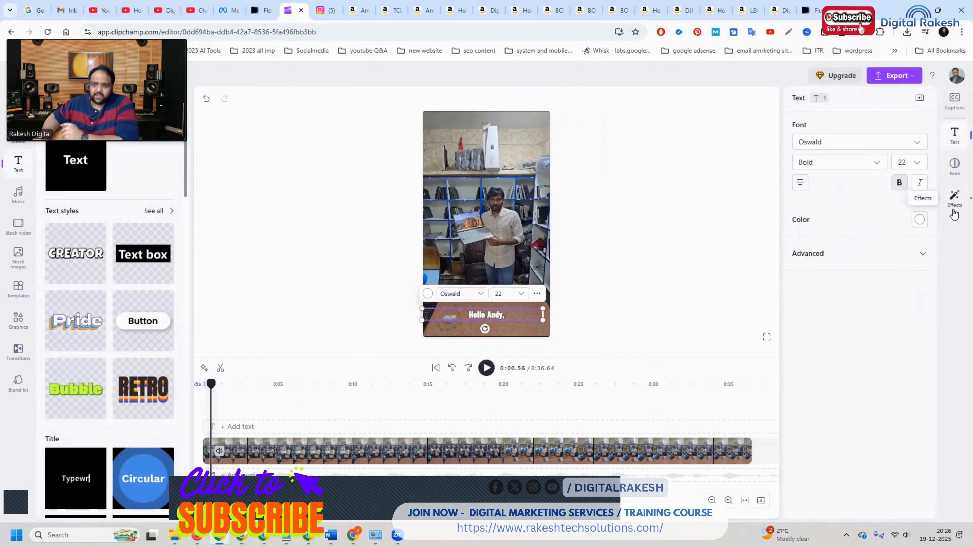
left_click(955, 197)
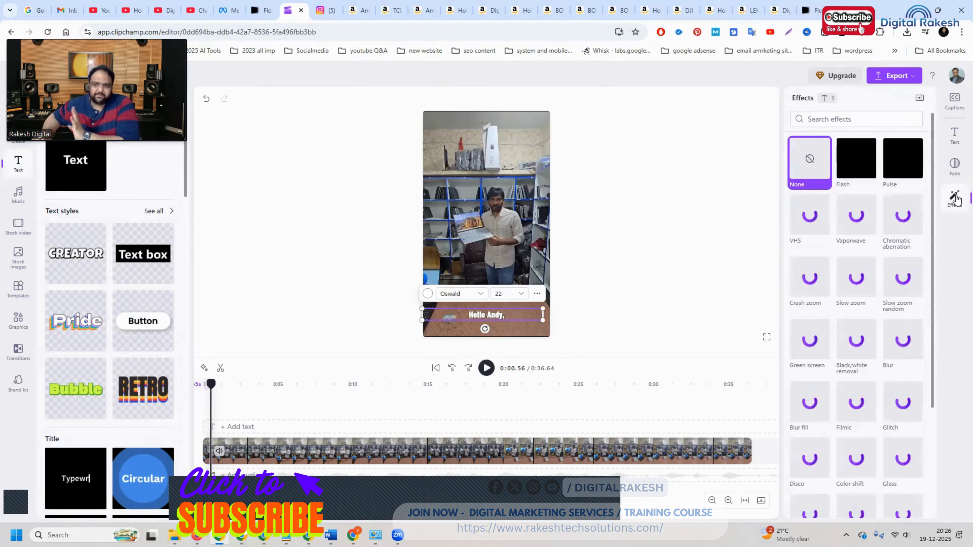
Export the captioned video in 1080p HD quality
left_click(888, 76)
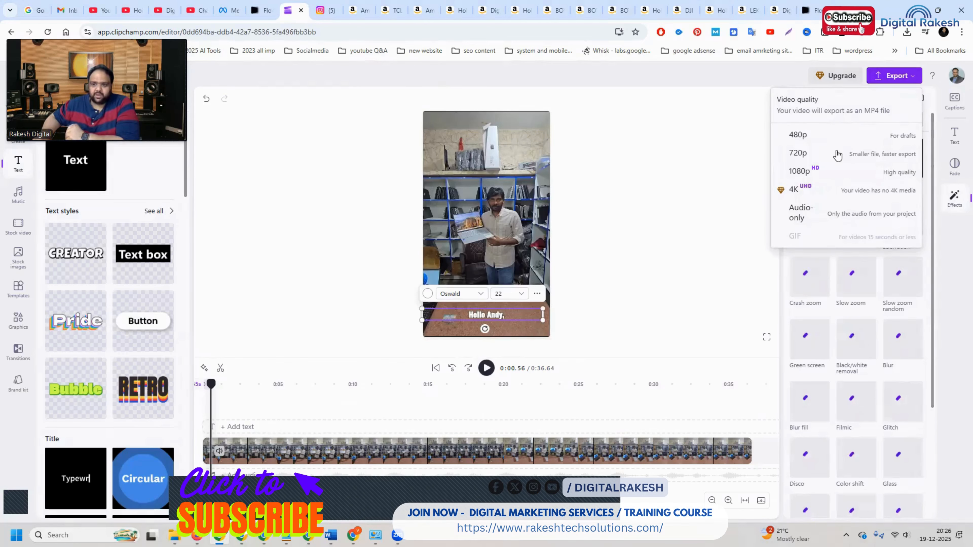
left_click(836, 169)
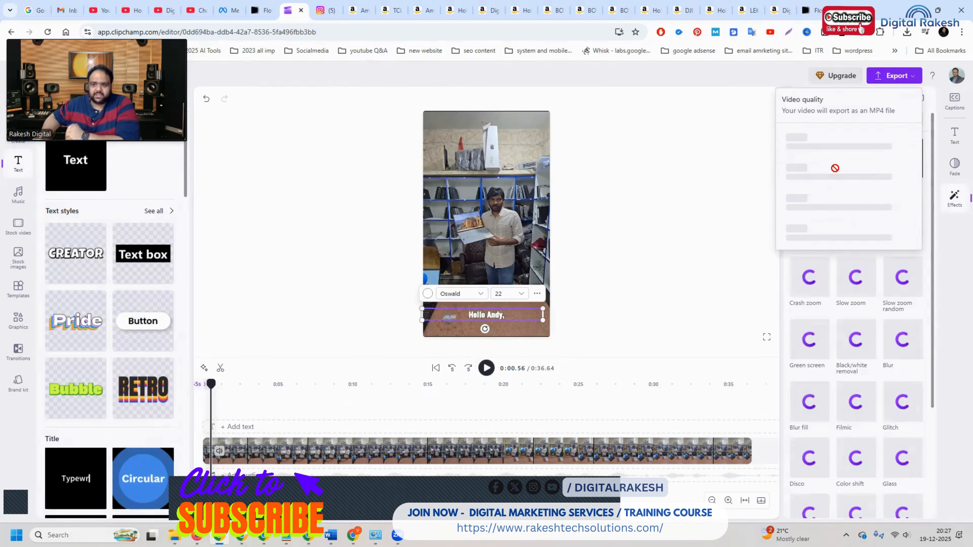